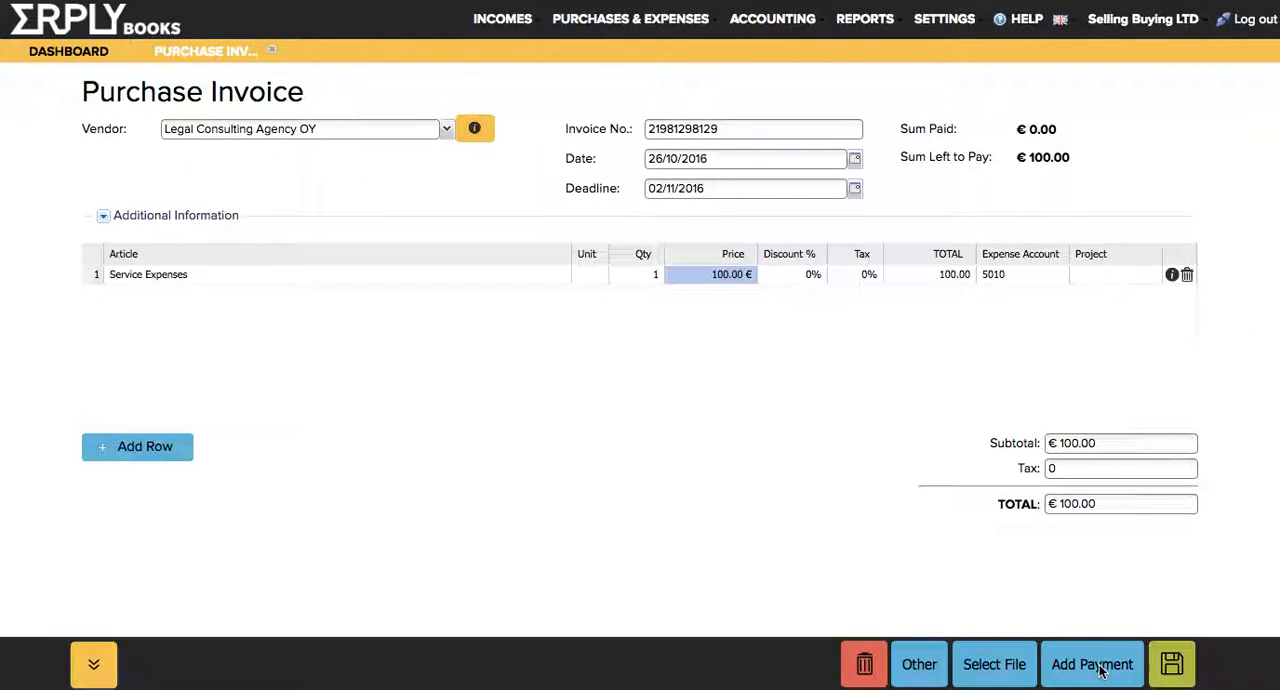
Pay the purchase invoice in full with a 100 payment dated 26/10/2016 from account 1102.
{"action": "left_click", "coordinate": [1059, 670]}
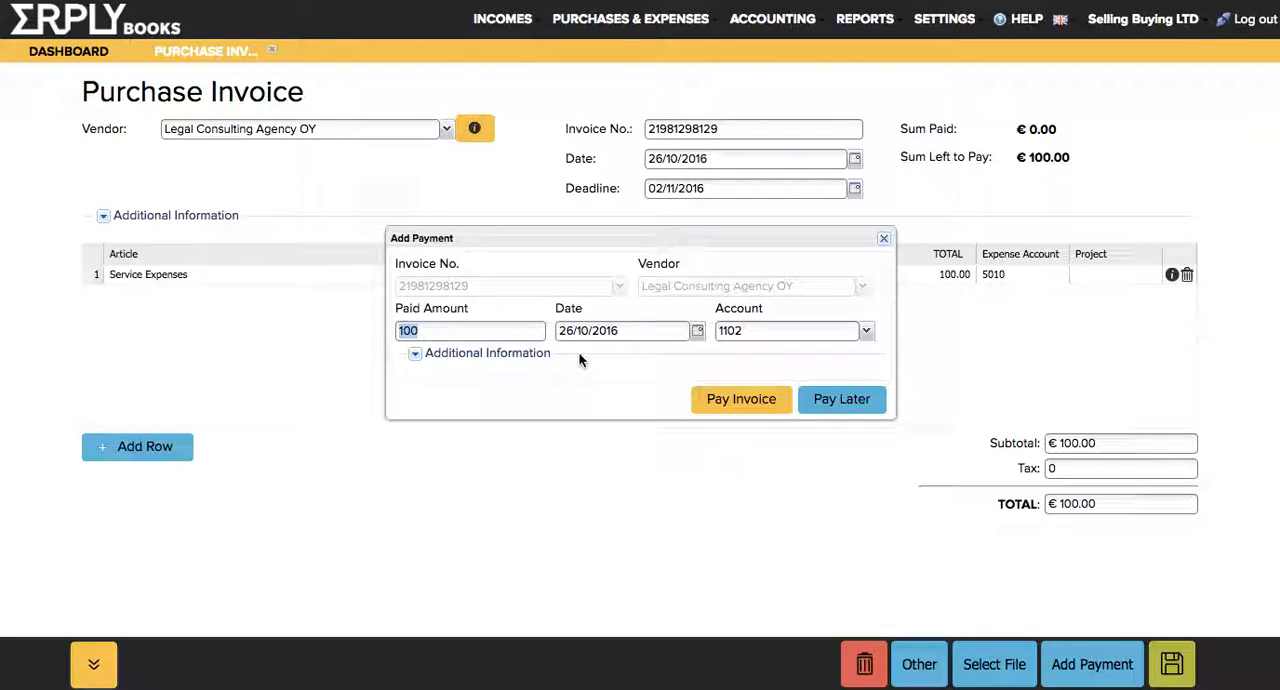
{"action": "left_click", "coordinate": [735, 400]}
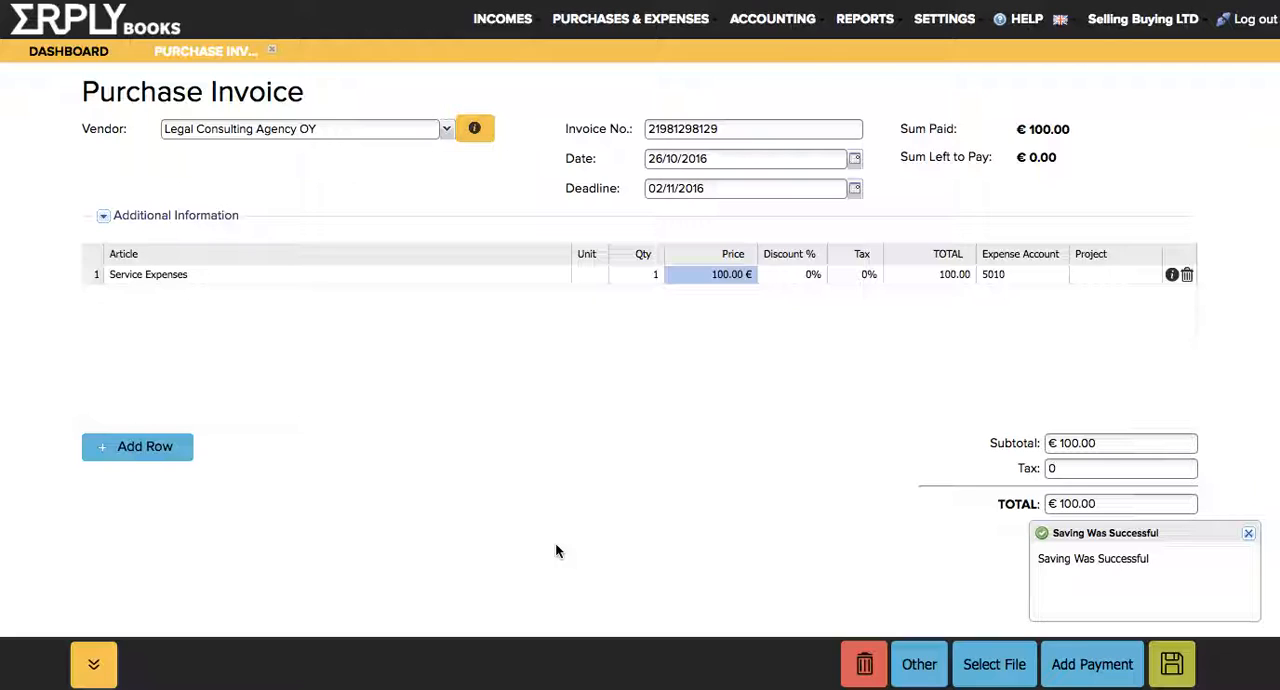
Open the Cash Out report and select the purchase invoice payment to check its account and sum.
{"action": "left_click", "coordinate": [635, 18]}
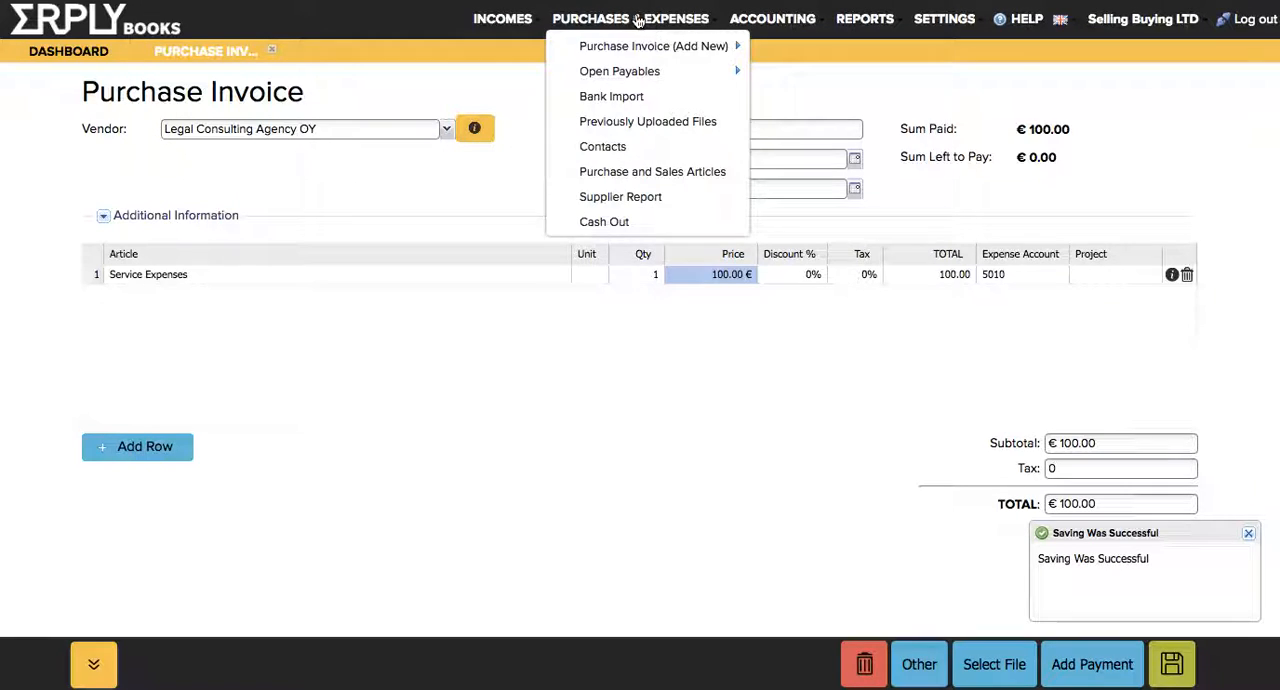
{"action": "left_click", "coordinate": [862, 22]}
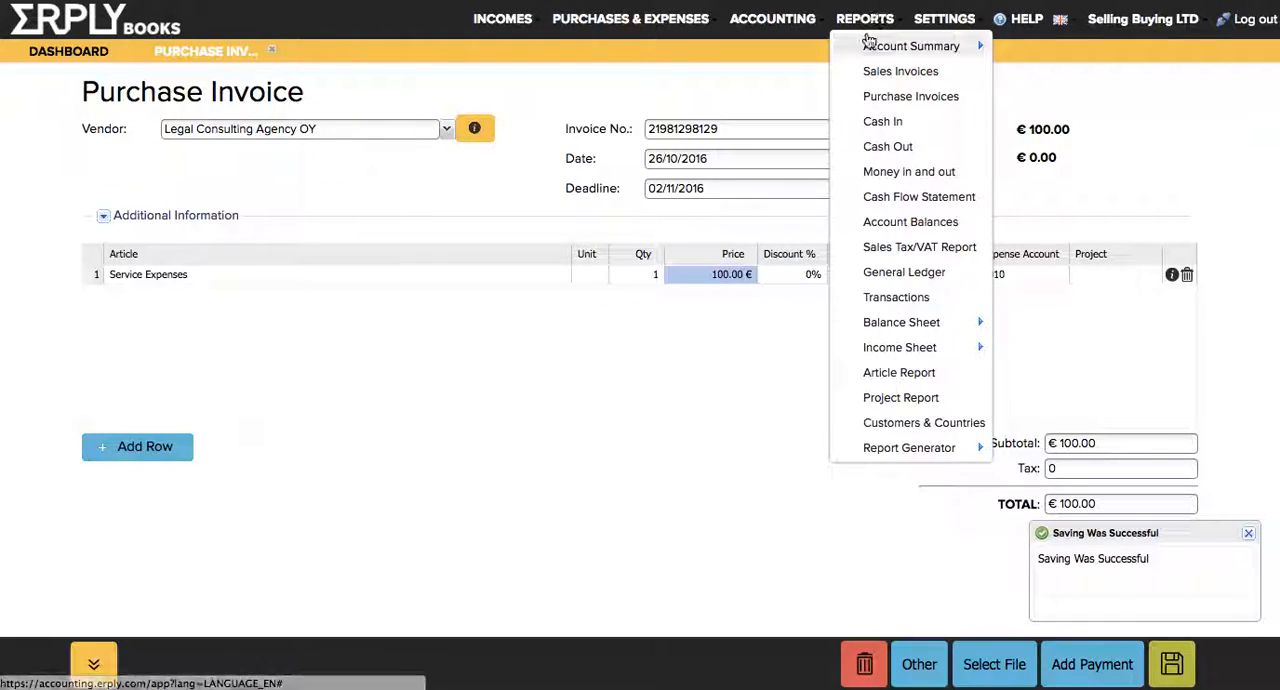
{"action": "left_click", "coordinate": [906, 148]}
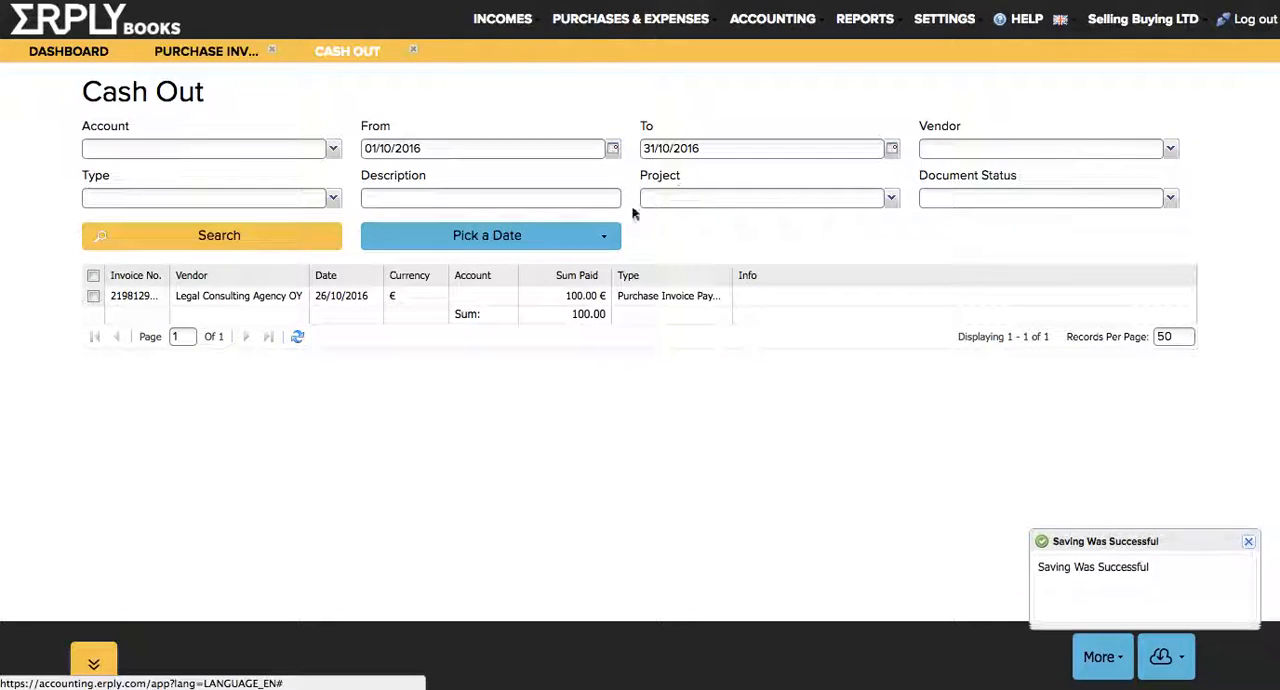
{"action": "left_click", "coordinate": [524, 302]}
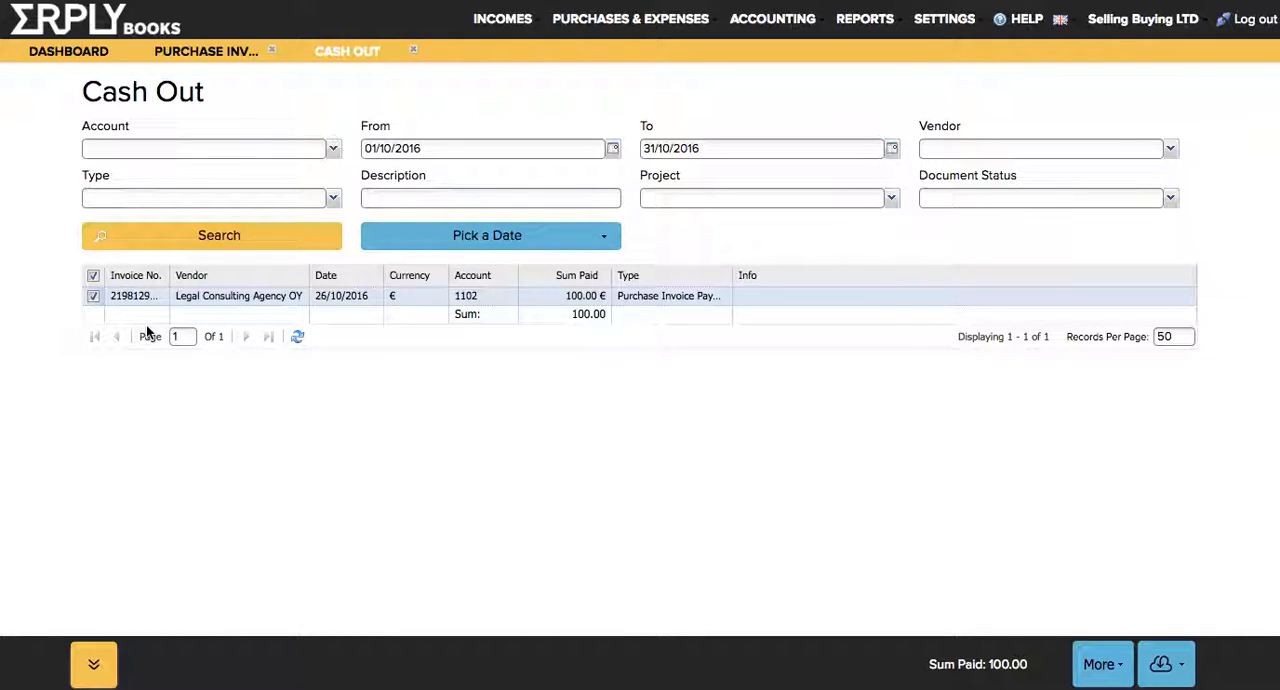
From Open Payables, add a payment of 100 to Legal Consulting Agency OY without linking it to an invoice.
{"action": "left_click", "coordinate": [586, 22]}
{"action": "left_click", "coordinate": [619, 71]}
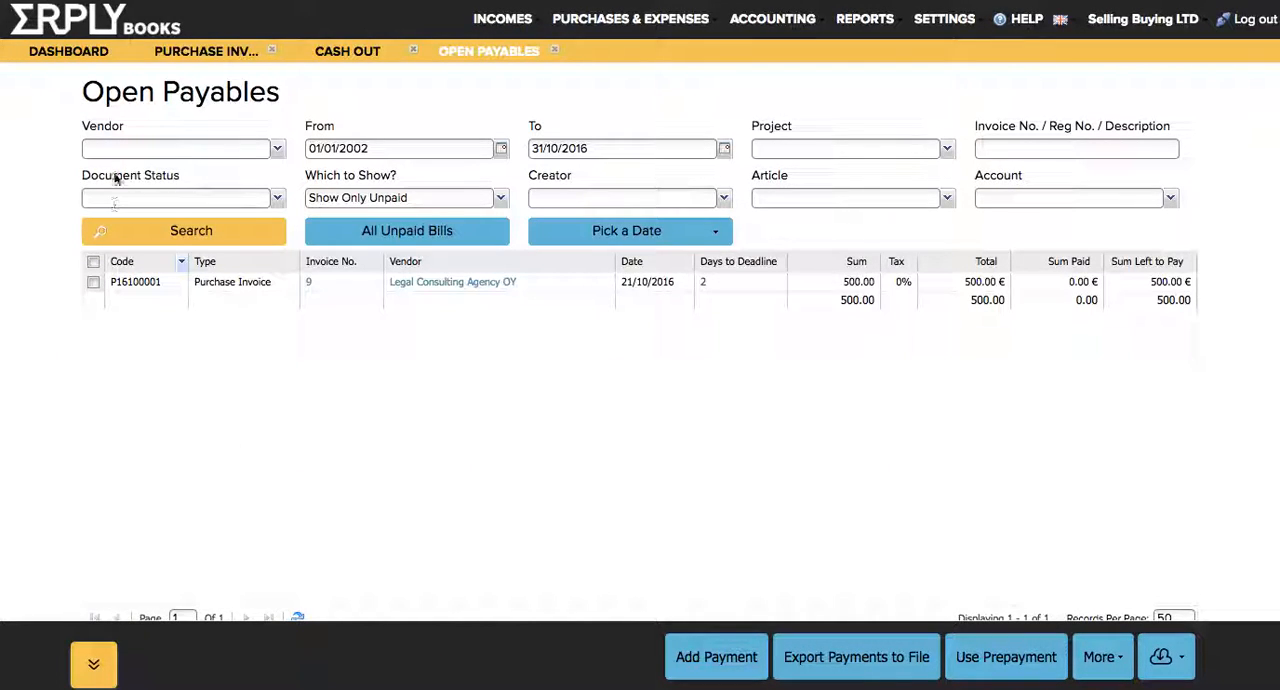
{"action": "left_click", "coordinate": [688, 656]}
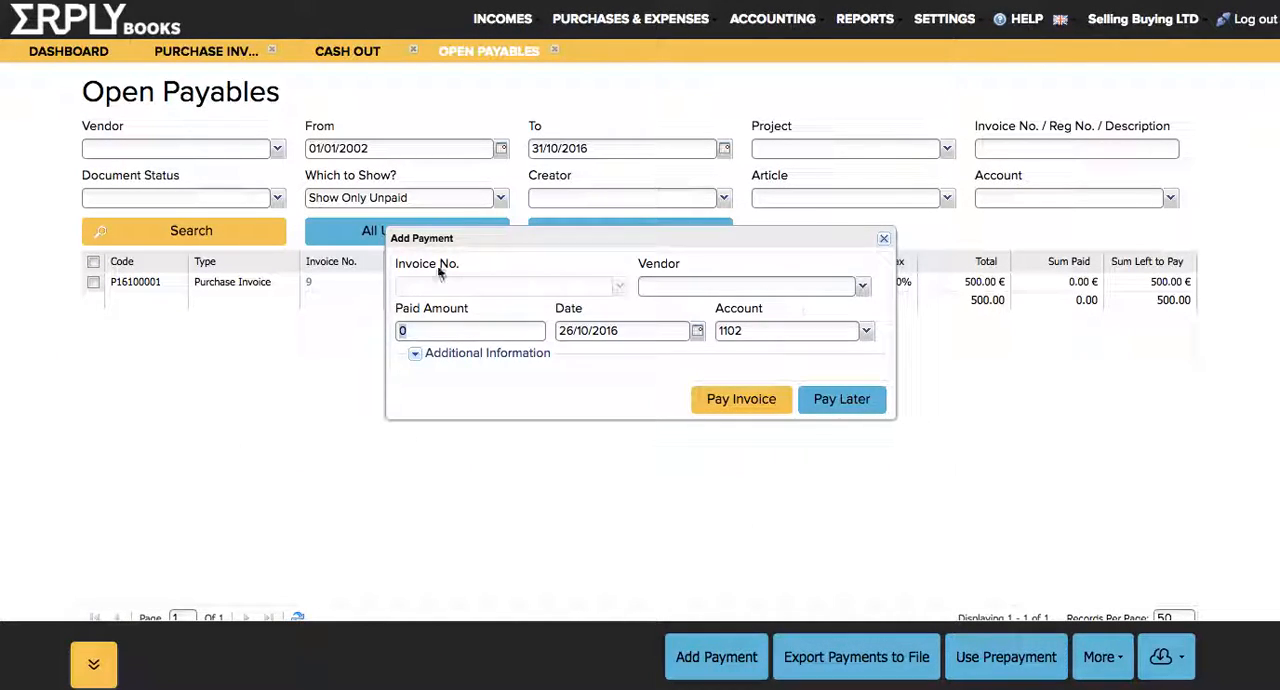
{"action": "left_click", "coordinate": [771, 281]}
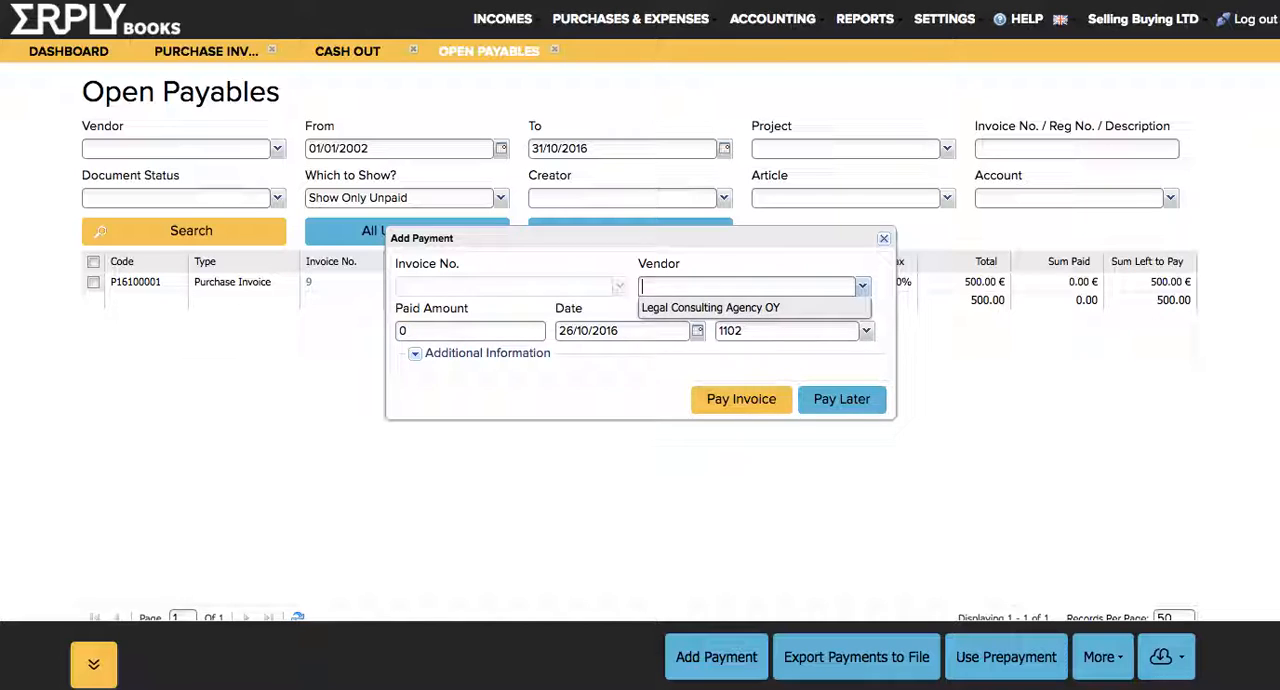
{"action": "left_click", "coordinate": [758, 308]}
{"action": "key", "text": "Tab"}
{"action": "type", "text": "100"}
{"action": "key", "text": "Return"}
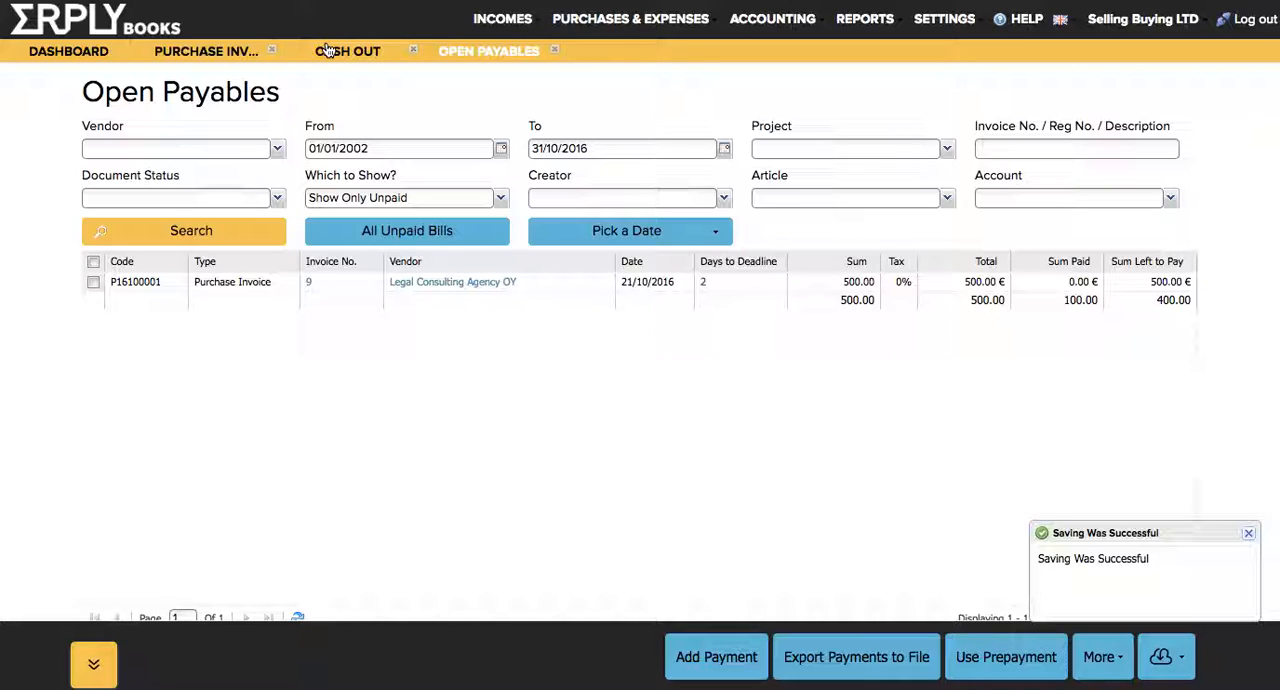
Examine the prepayment row in the Legal Consulting Agency OY vendor report and refresh the Cash Out report.
{"action": "left_click", "coordinate": [407, 283]}
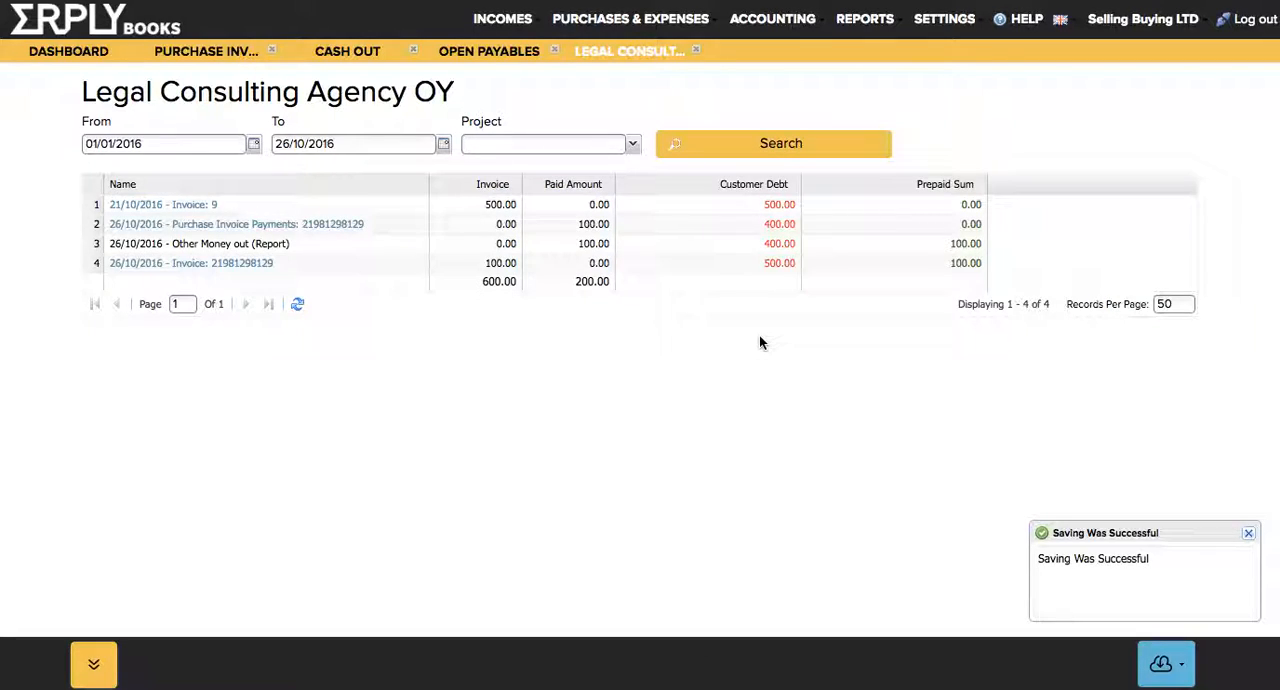
{"action": "left_click", "coordinate": [922, 241]}
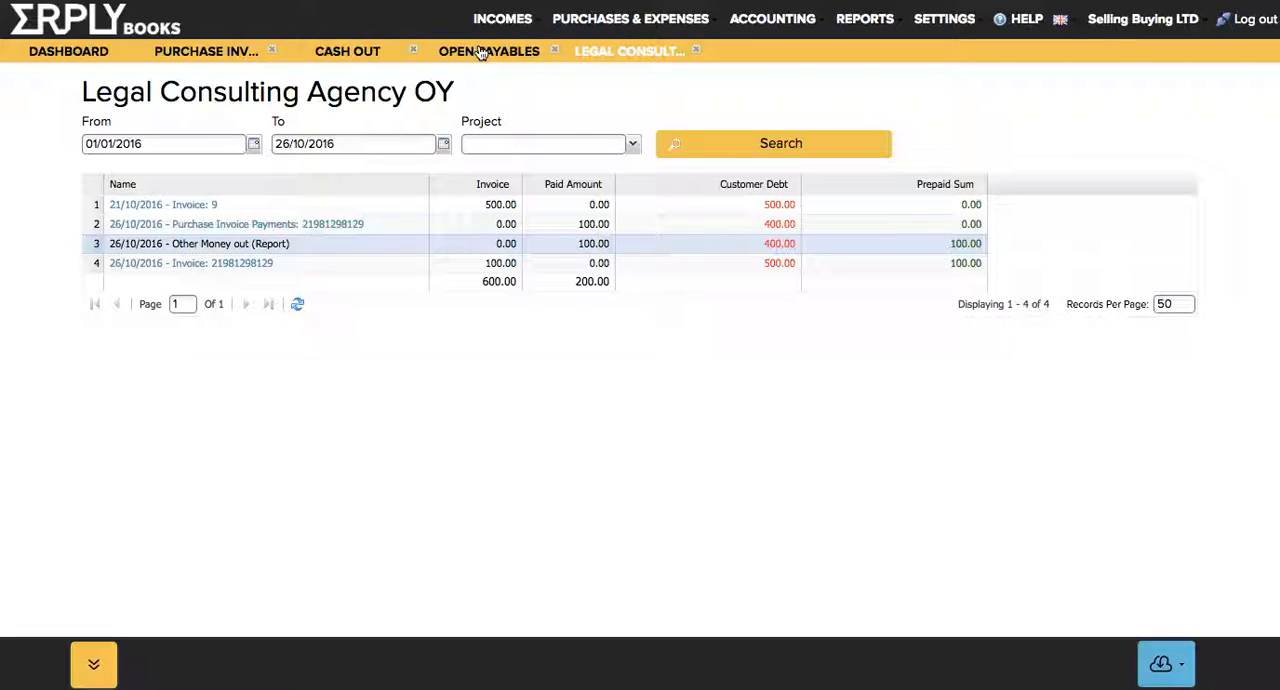
{"action": "left_click", "coordinate": [316, 51]}
{"action": "left_click", "coordinate": [245, 235]}
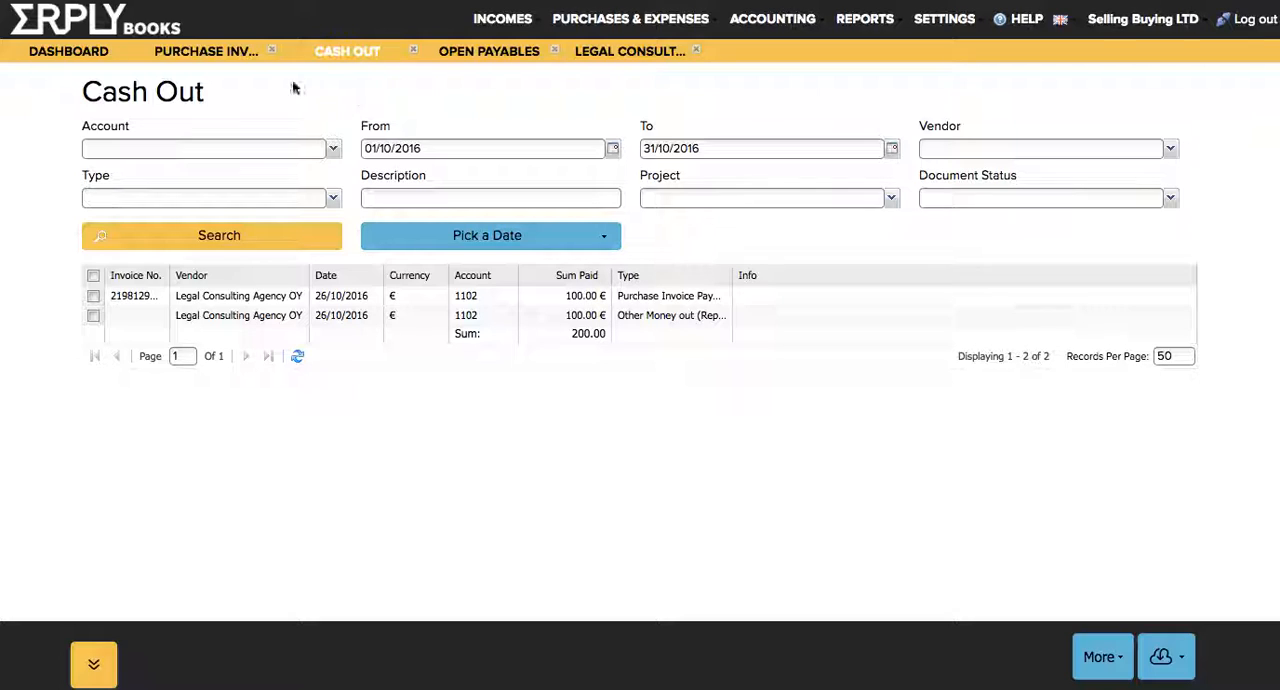
Record and save a Money Out Excl. Invoices entry of 2 described "bank service charge", with reason Bank Service Charges, paid from Bank Account.
{"action": "left_click", "coordinate": [54, 54]}
{"action": "left_click", "coordinate": [197, 155]}
{"action": "type", "text": "money"}
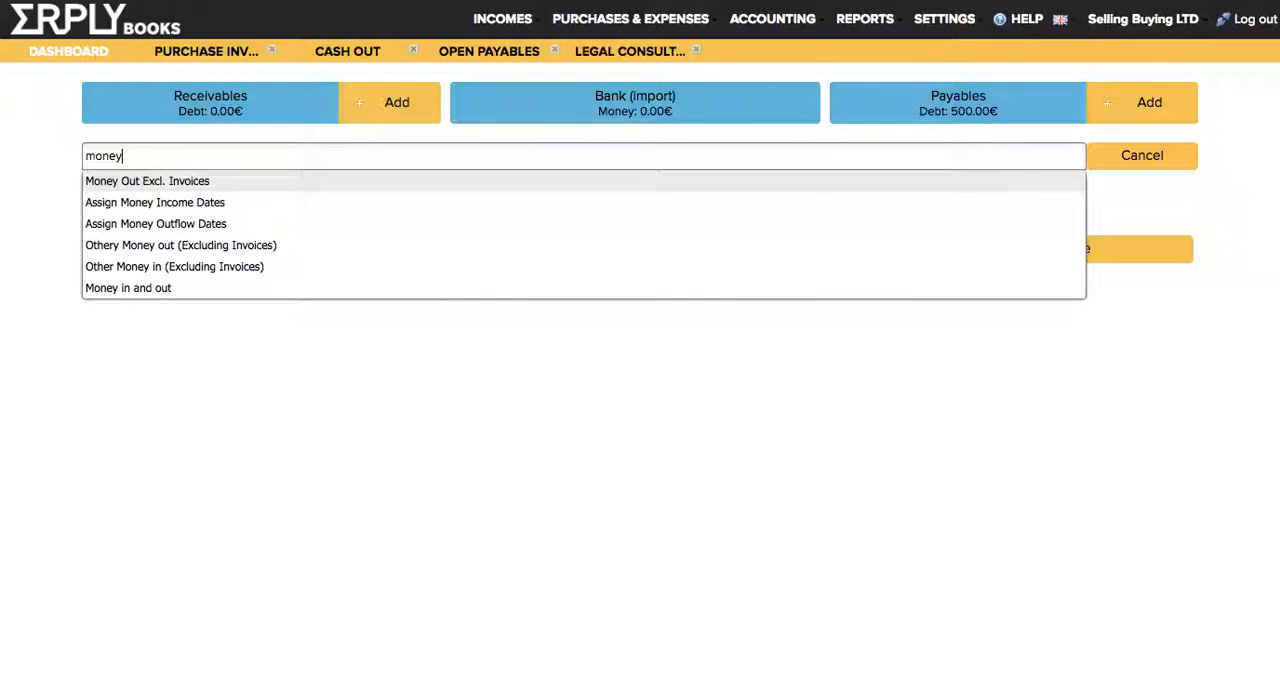
{"action": "left_click", "coordinate": [184, 188]}
{"action": "left_click", "coordinate": [528, 217]}
{"action": "type", "text": "2"}
{"action": "left_click", "coordinate": [571, 307]}
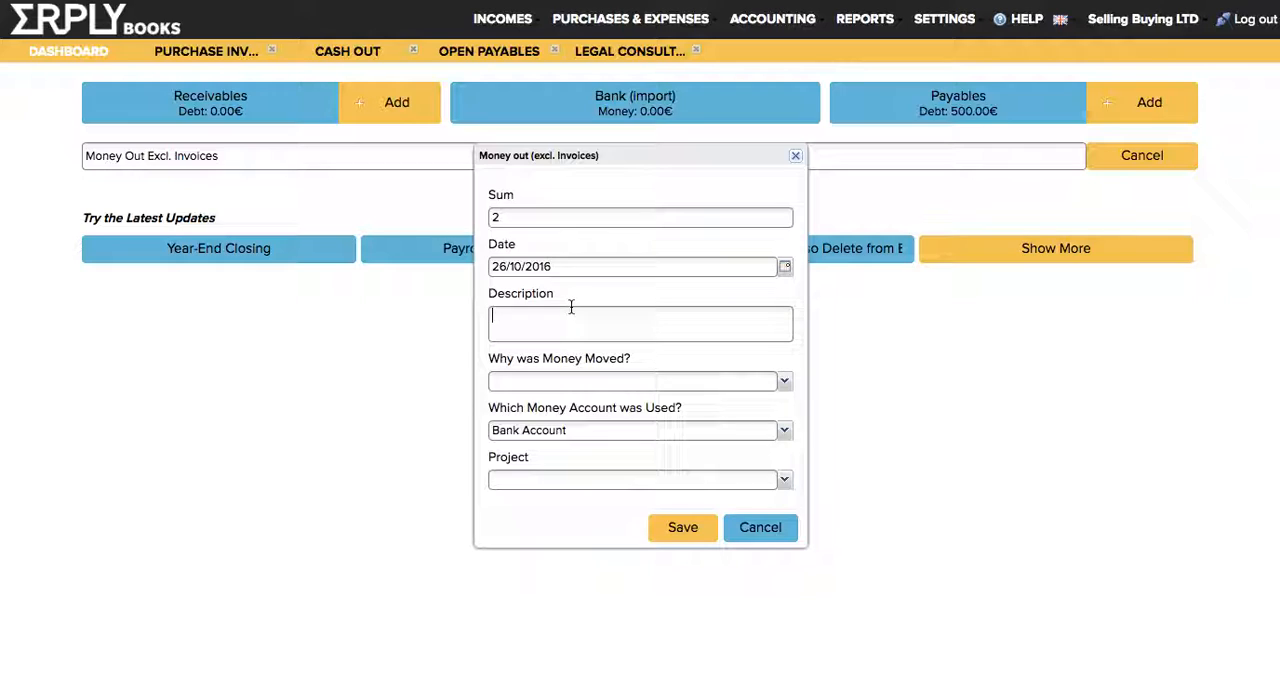
{"action": "type", "text": "bank"}
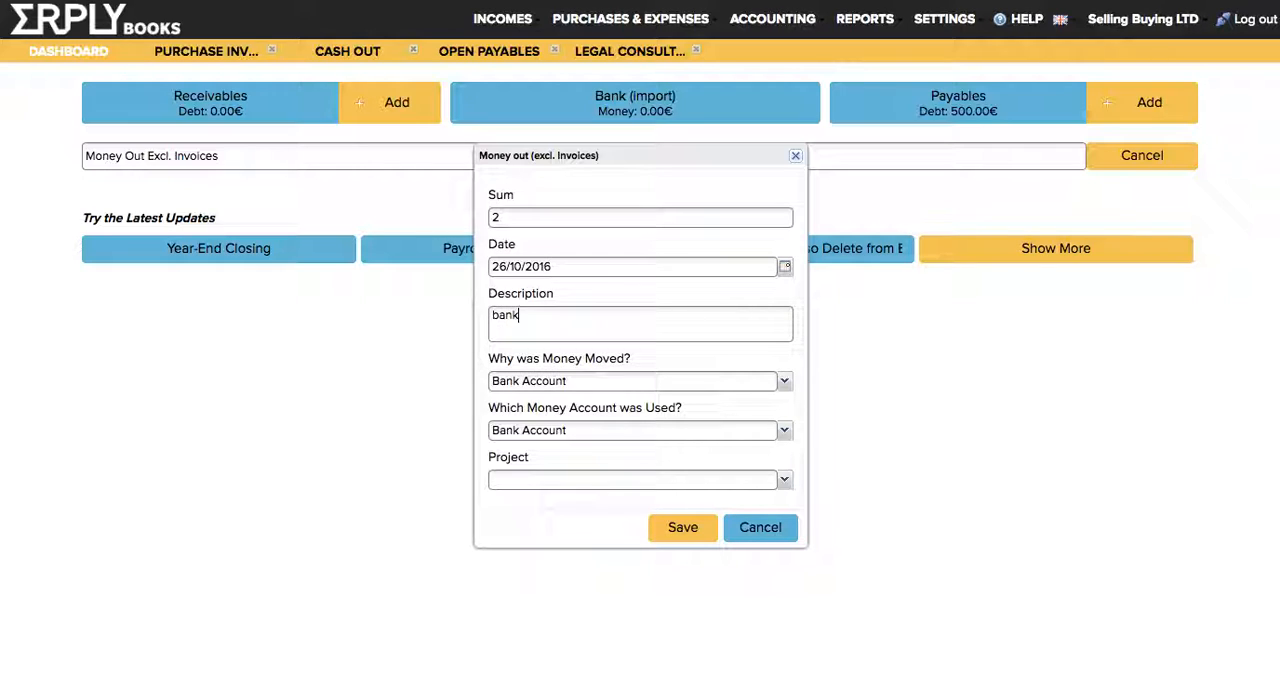
{"action": "type", "text": " service charge"}
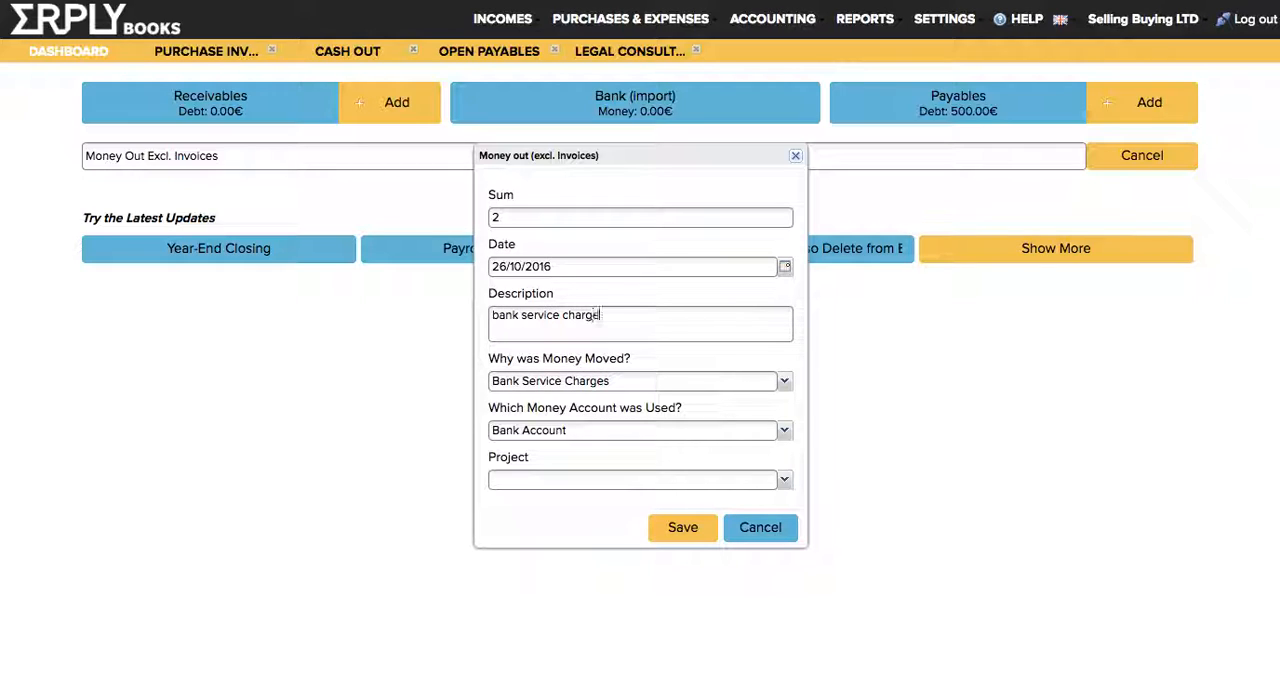
{"action": "left_click", "coordinate": [682, 522]}
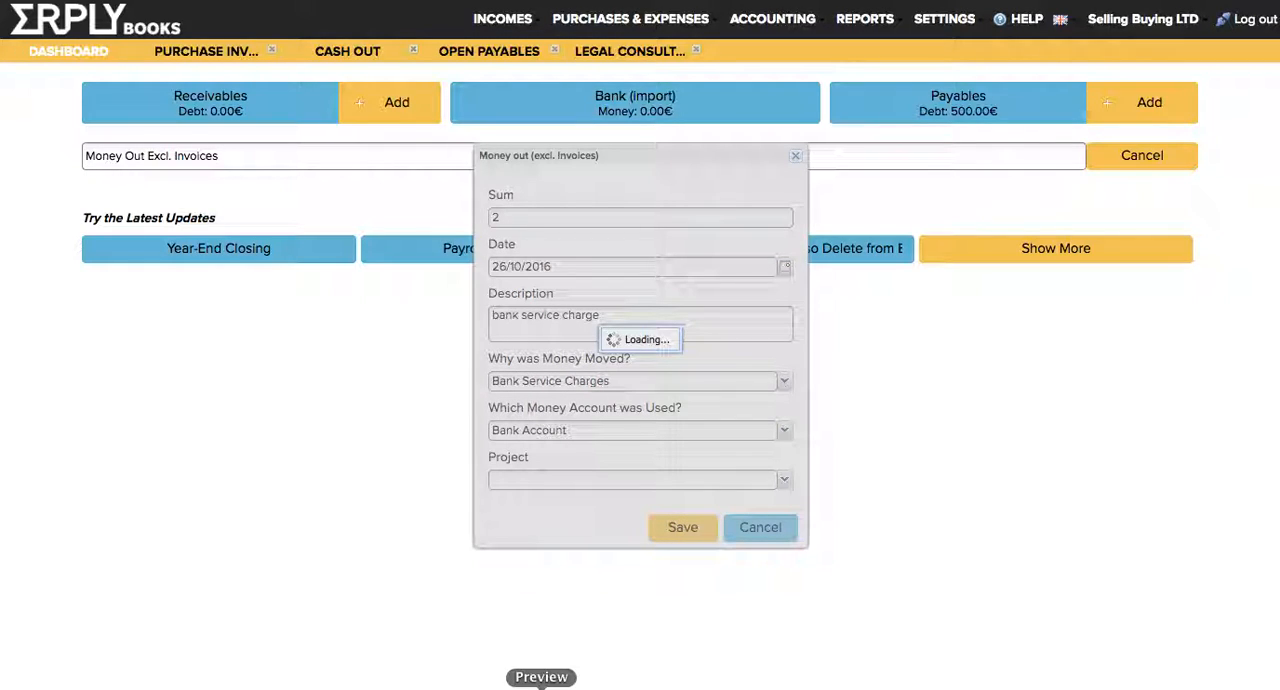
{"action": "left_click", "coordinate": [354, 58]}
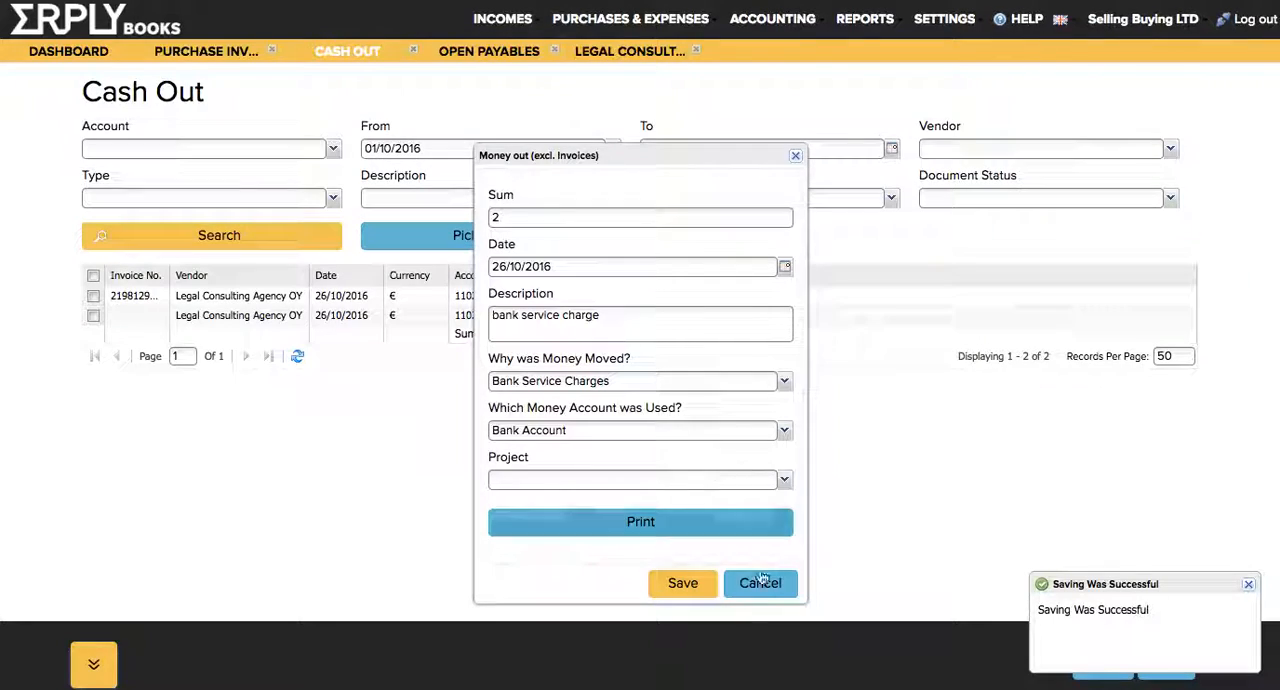
{"action": "left_click", "coordinate": [763, 587]}
Refresh the Cash Out report and compare the invoice payment, vendor prepayment and bank service charge rows.
{"action": "left_click", "coordinate": [246, 240]}
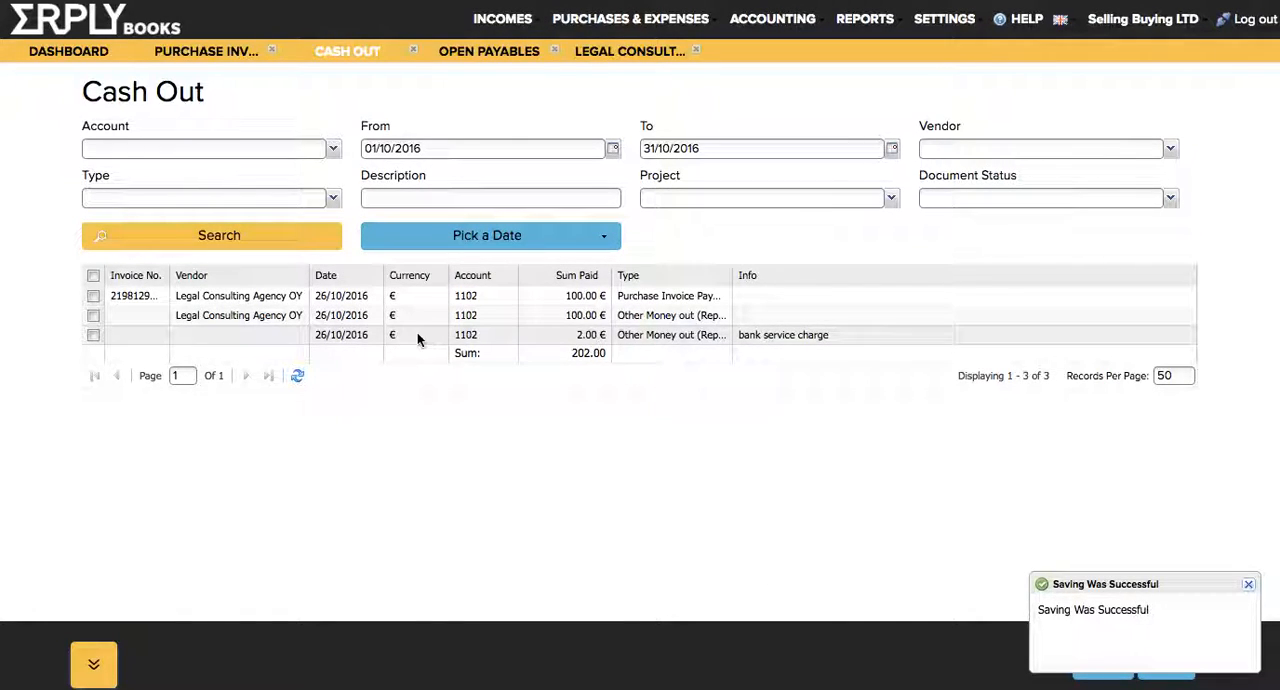
{"action": "left_click", "coordinate": [289, 335]}
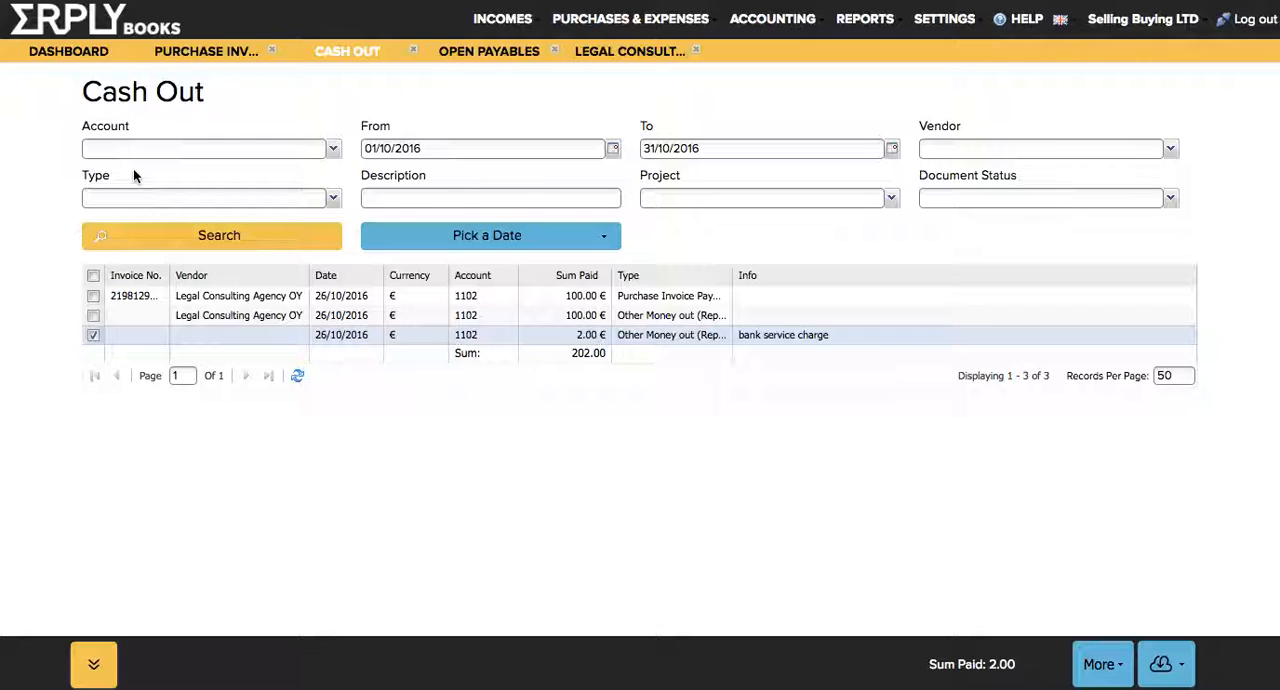
{"action": "left_click", "coordinate": [172, 300]}
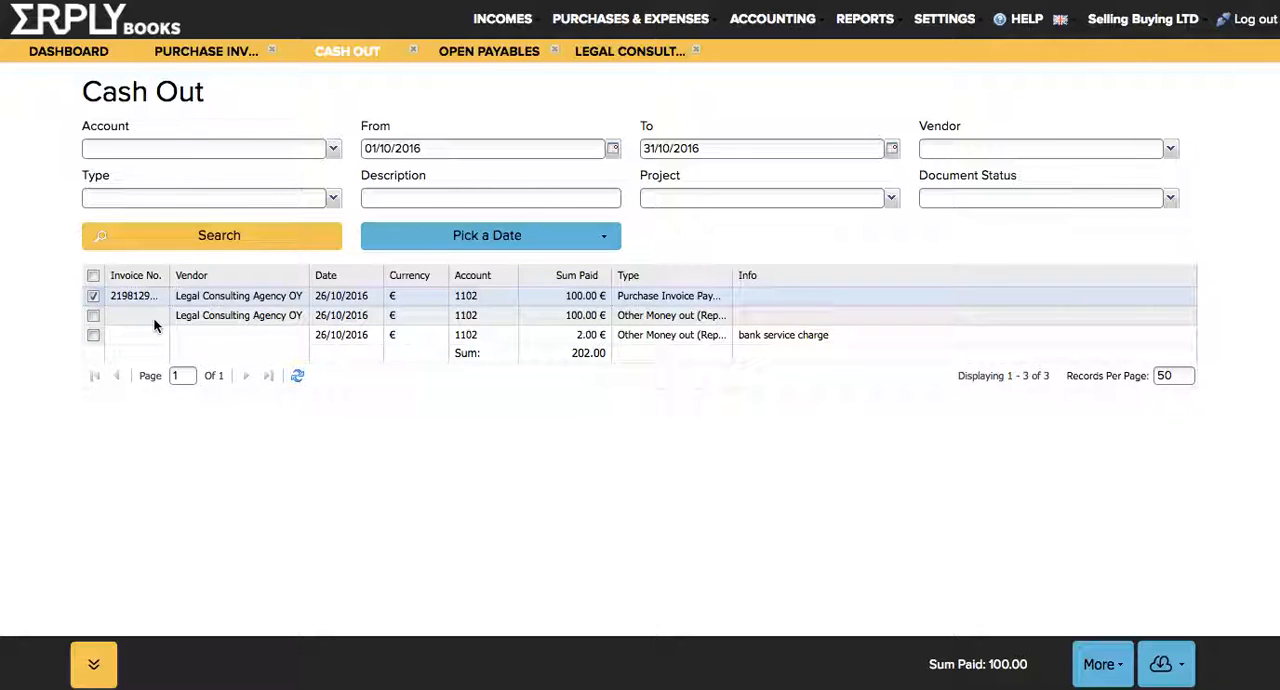
{"action": "left_click", "coordinate": [155, 322]}
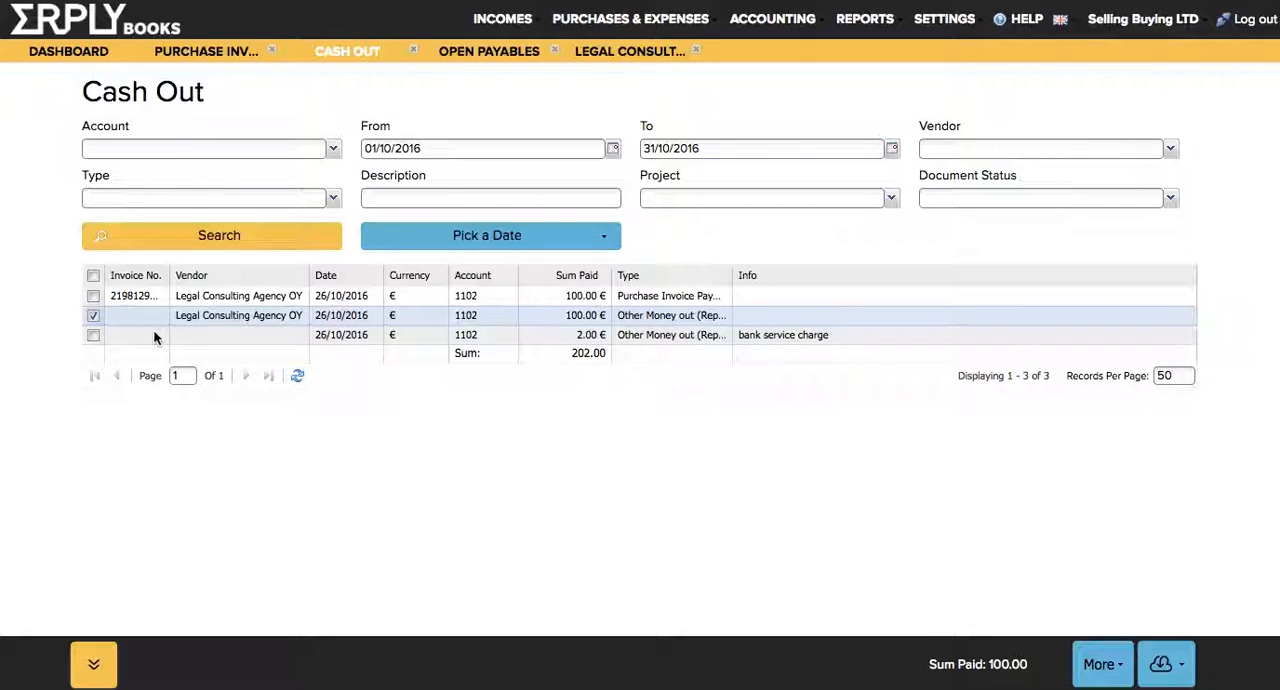
{"action": "left_click", "coordinate": [155, 338]}
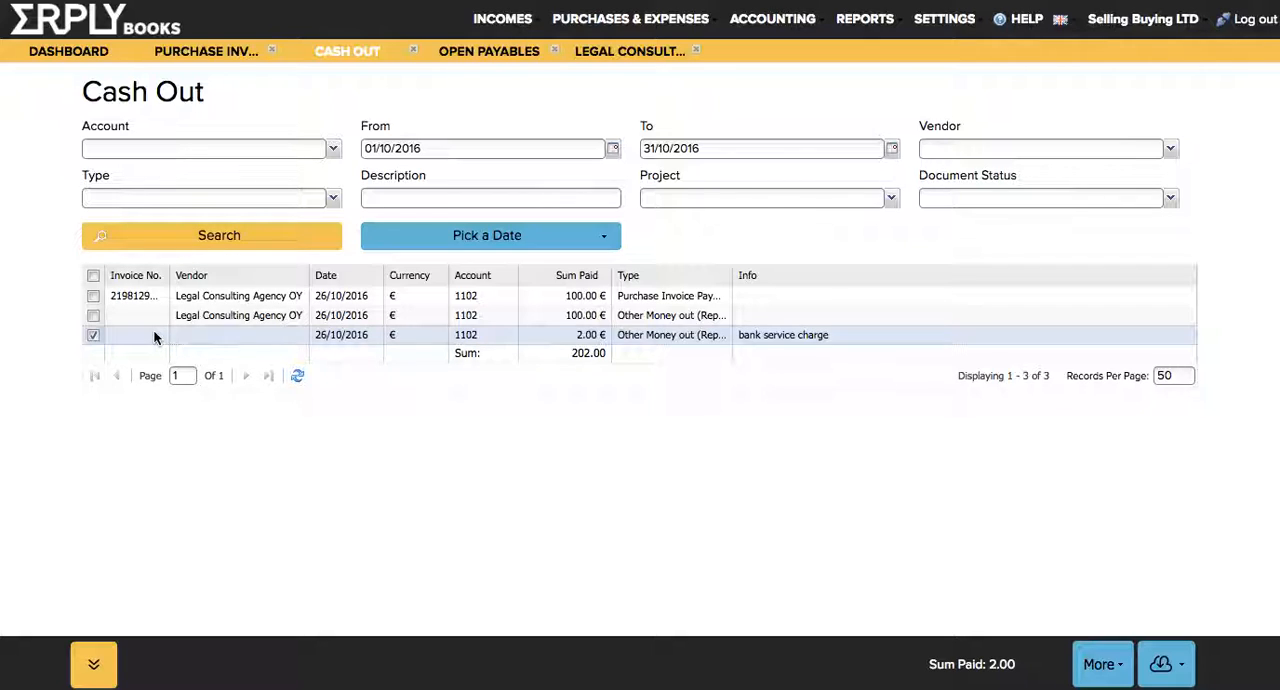
{"action": "left_click", "coordinate": [222, 318]}
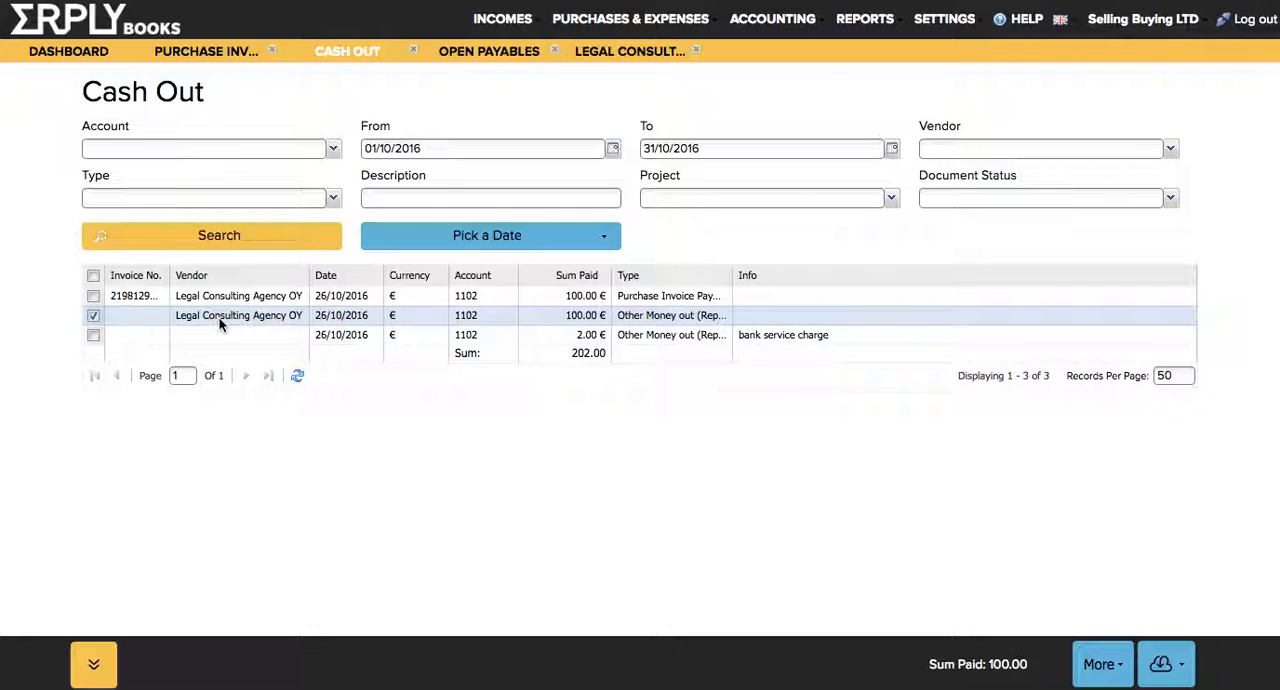
View the details of the bank service charge entry in the Cash Out report and close them without saving.
{"action": "left_click", "coordinate": [223, 340]}
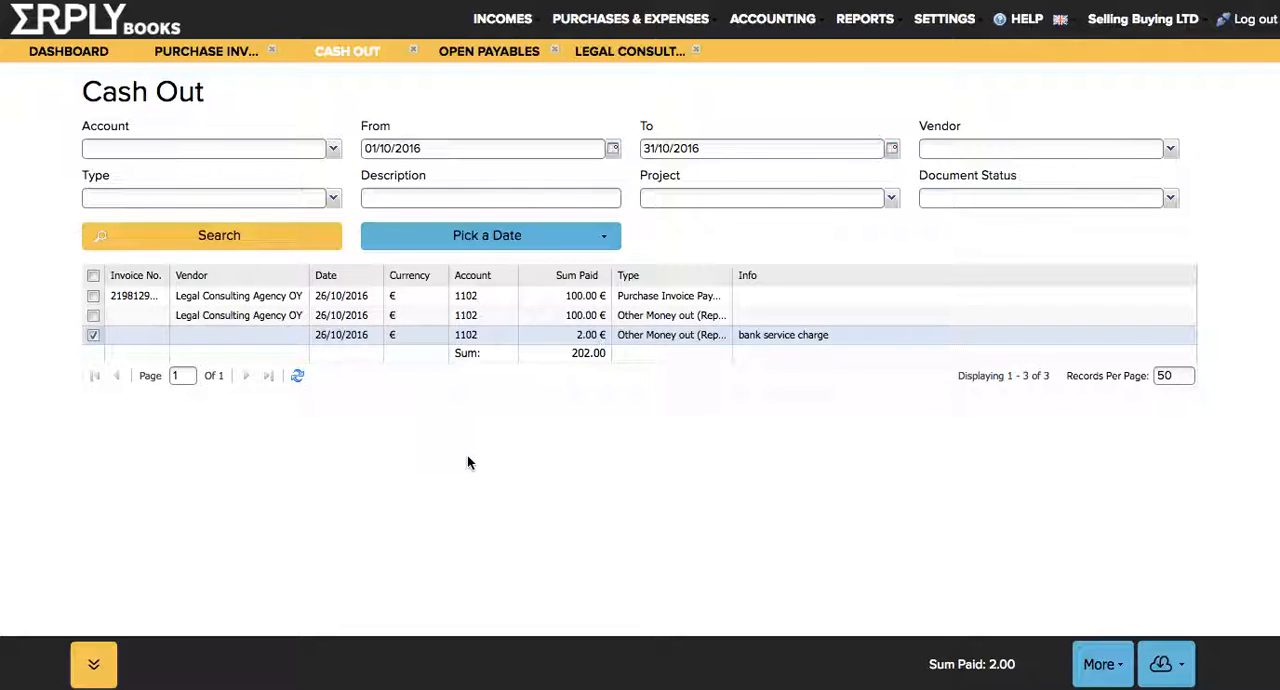
{"action": "double_click", "coordinate": [263, 337]}
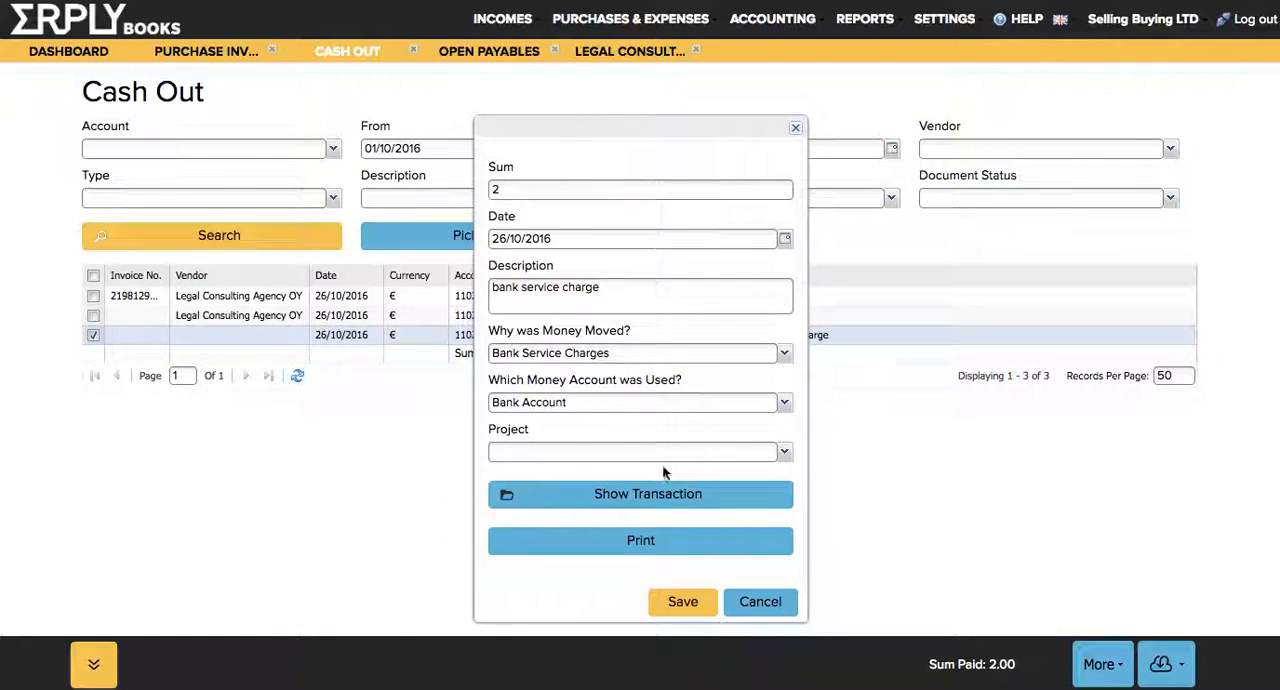
{"action": "left_click", "coordinate": [742, 601]}
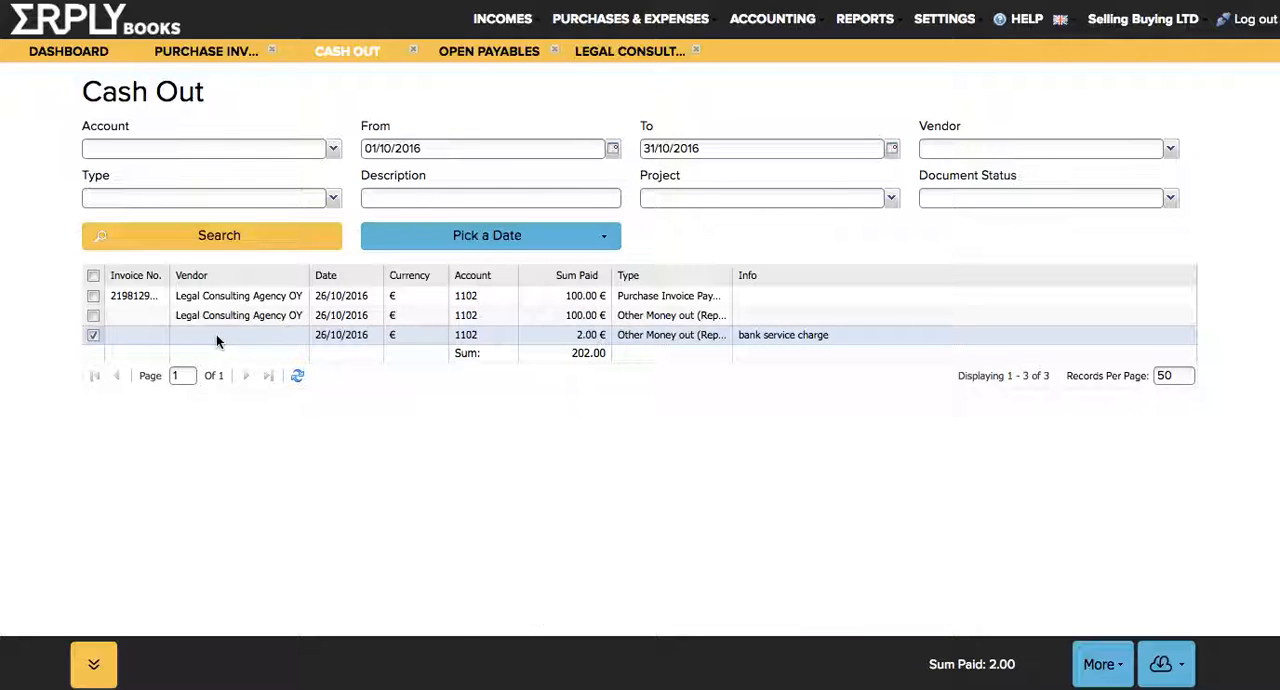